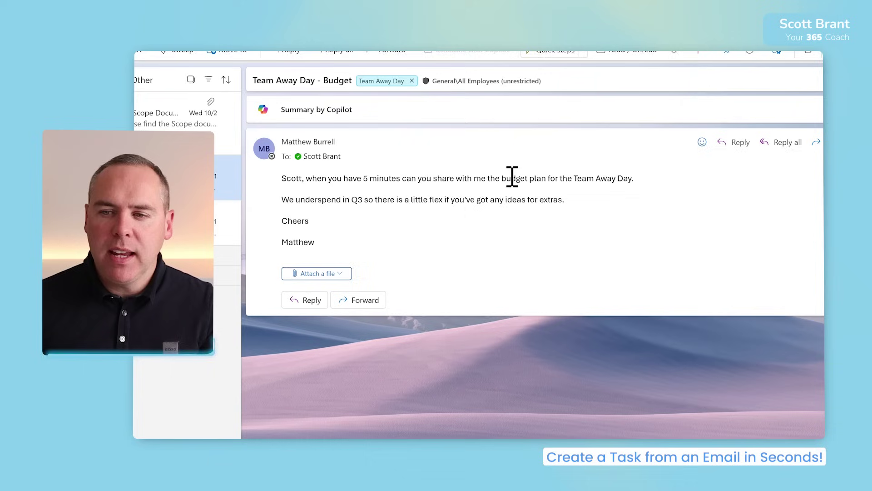
Select the first sentence of the Team Away Day - Budget email, which asks for the budget plan
triple_click(545, 172)
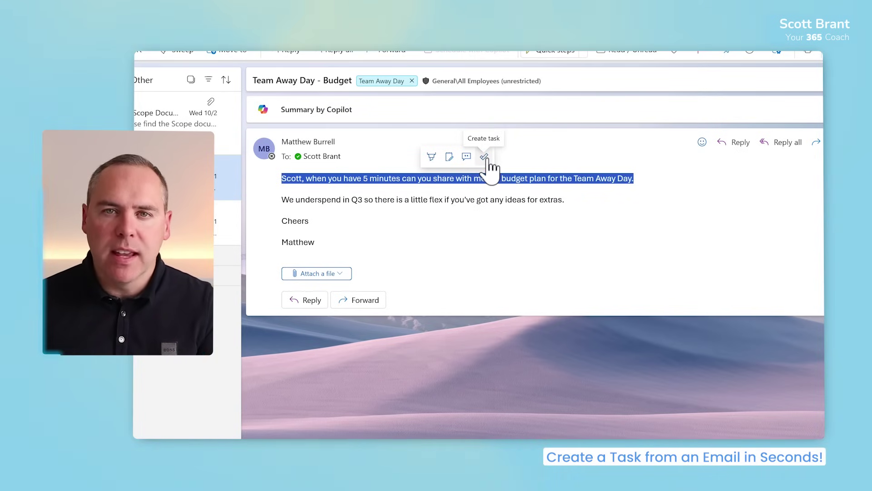
Turn the budget-plan sentence into a To Do task and open its linked source email
left_click(484, 156)
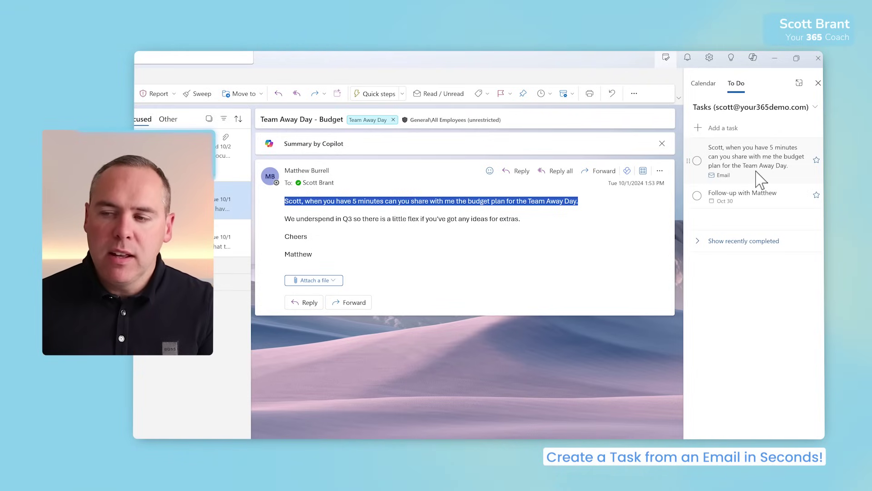
left_click(723, 175)
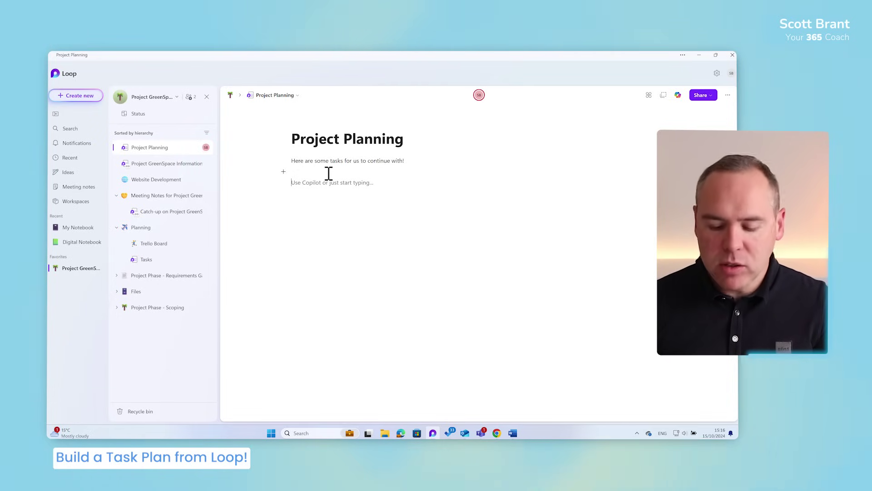
Insert a Loop task list with /Task and begin assigning the first task
type("/")
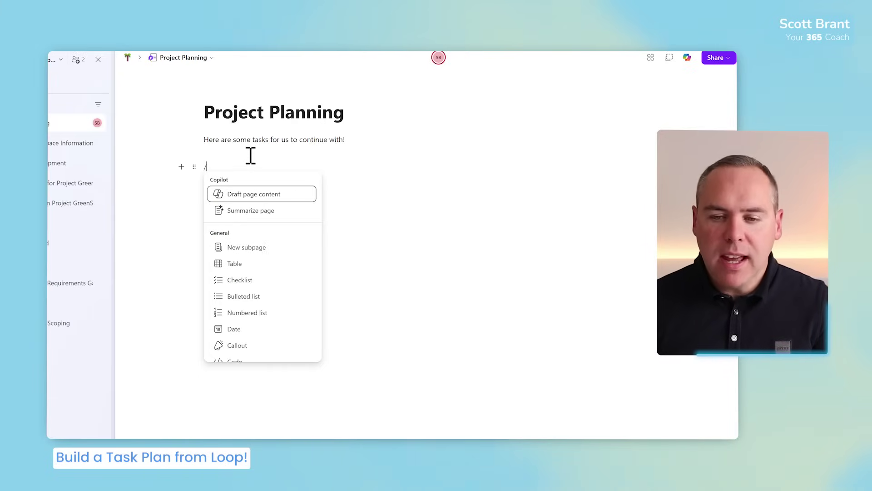
type("Task")
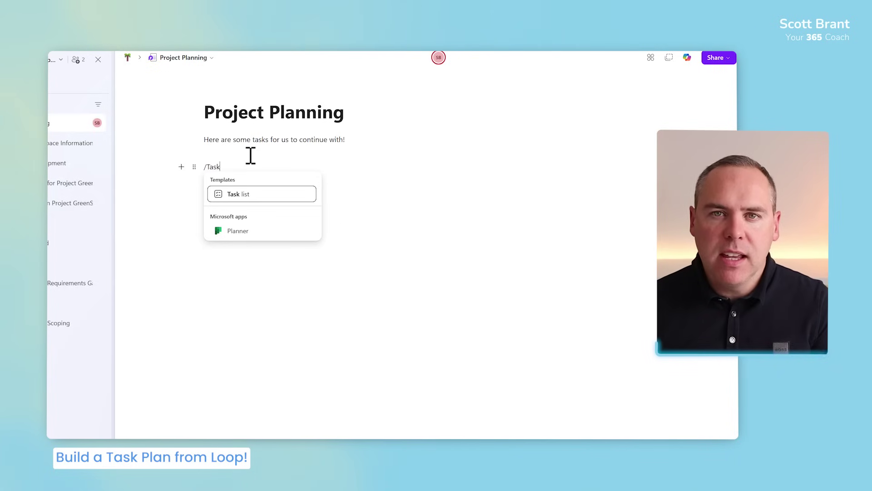
left_click(246, 196)
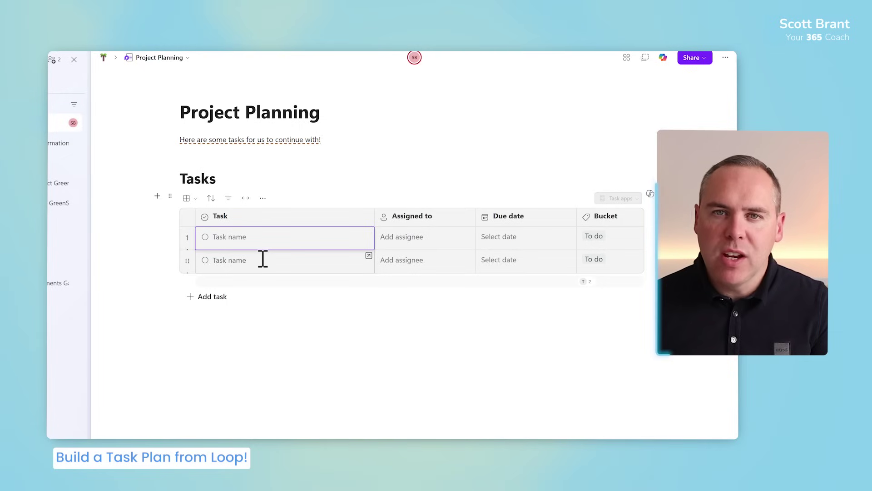
left_click(397, 238)
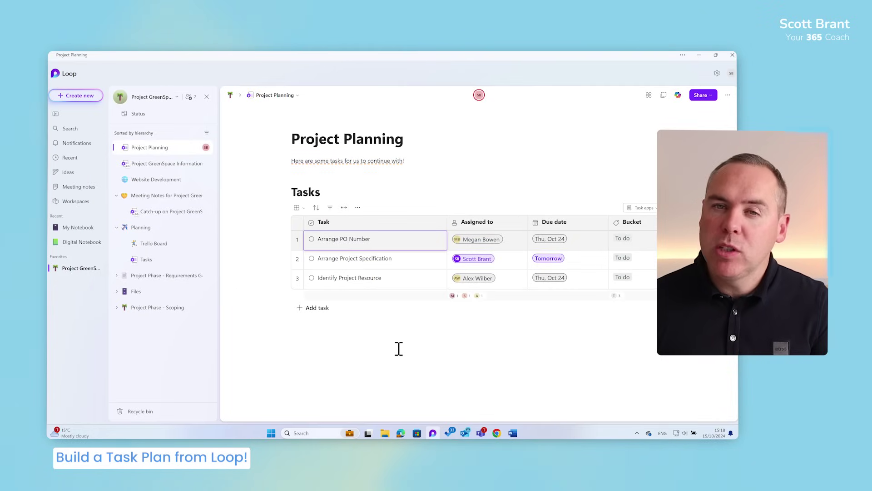
In Teams Planner, open the details of the Arrange Project Specification task
left_click(481, 433)
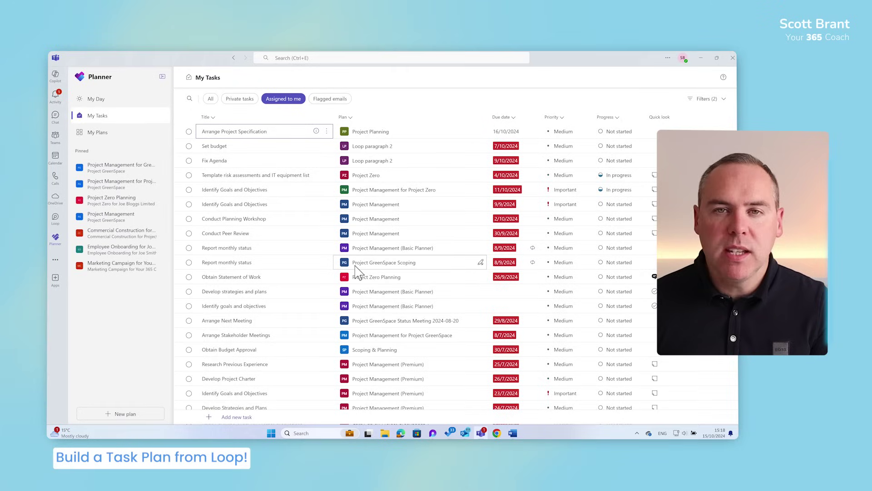
left_click(316, 132)
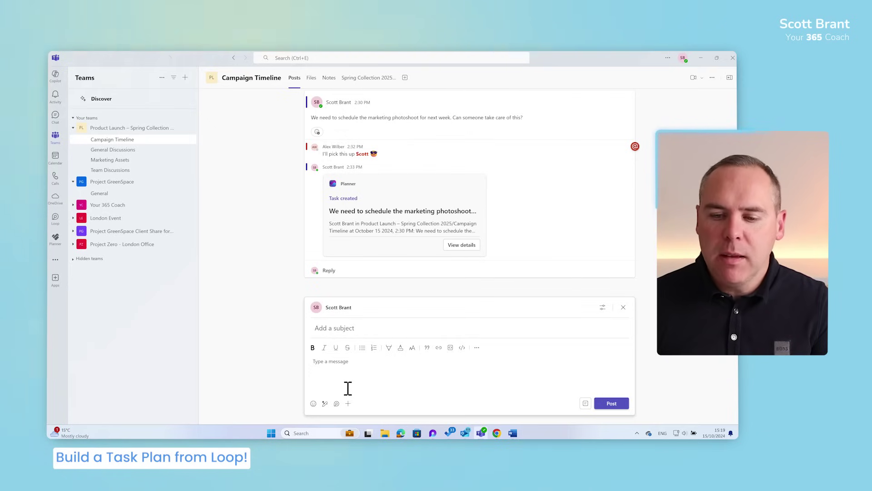
Add a Loop paragraph to the new Campaign Timeline post and insert a task list into it
left_click(337, 404)
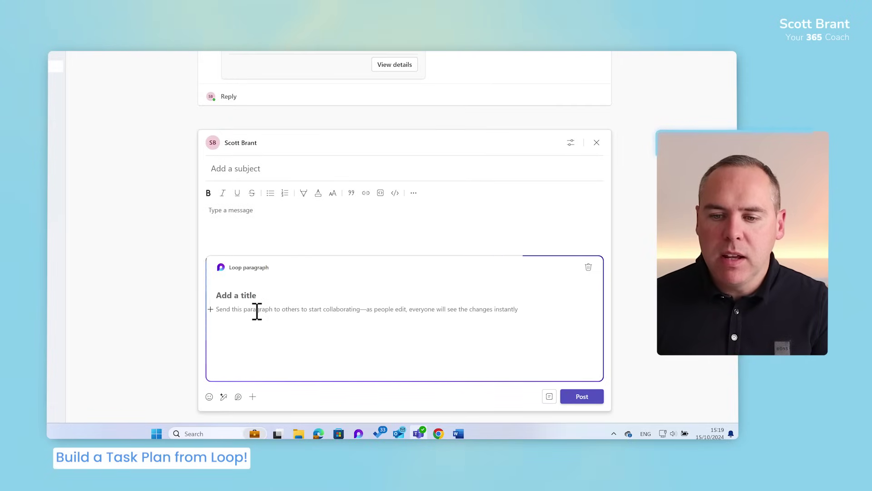
left_click(402, 361)
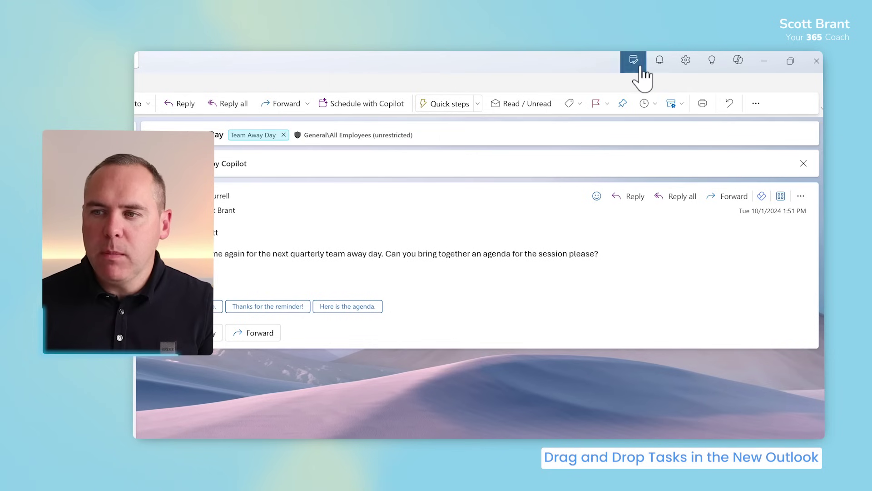
Show the To Do pane and add the Q4 Team Away Day email to it as a task
left_click(697, 57)
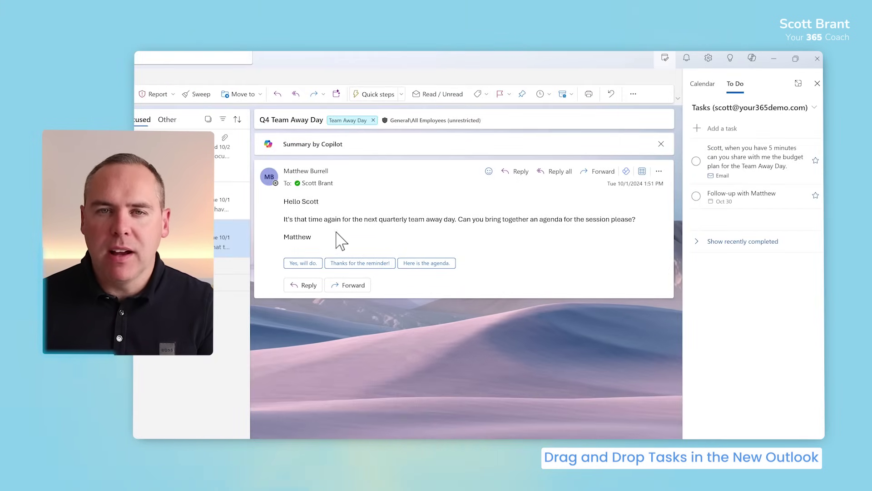
left_click_drag(236, 236, 722, 224)
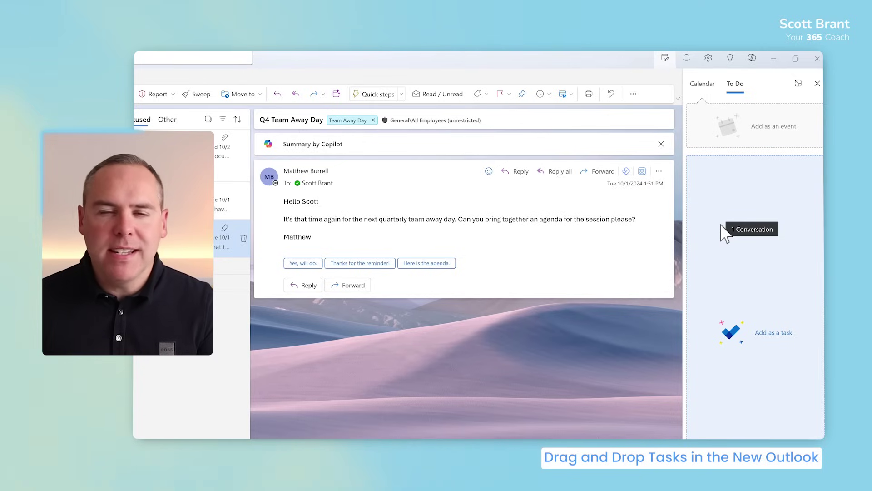
left_click_drag(721, 225, 722, 225)
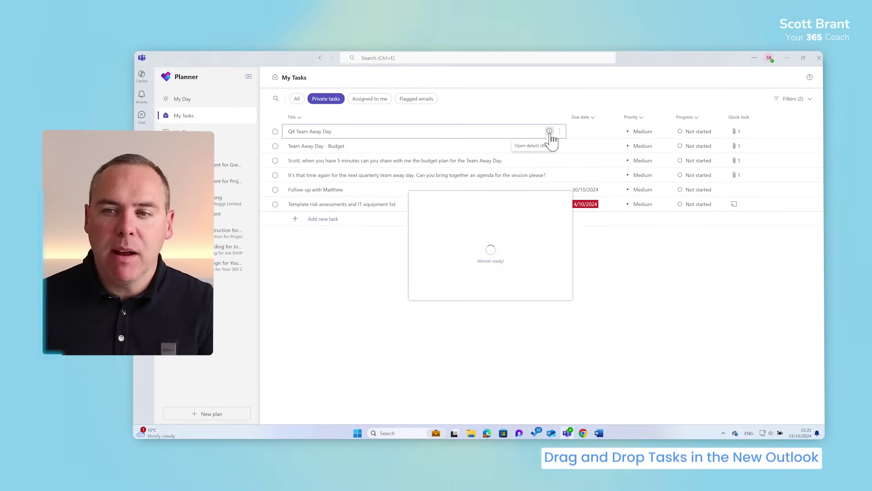
Open the details of the Q4 Team Away Day private task, showing its attached email
left_click(550, 131)
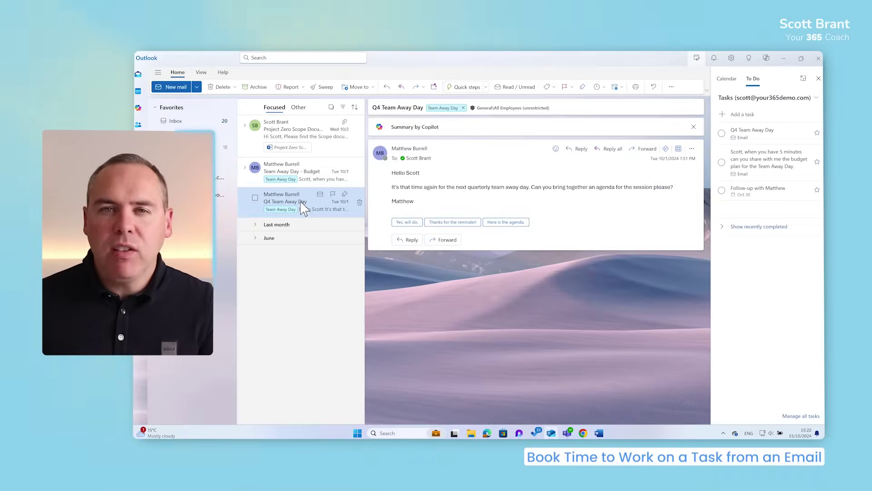
Turn the Q4 Team Away Day email into a meeting draft for 10/15/2024, 4:00–4:30 PM
left_click_drag(303, 209, 730, 120)
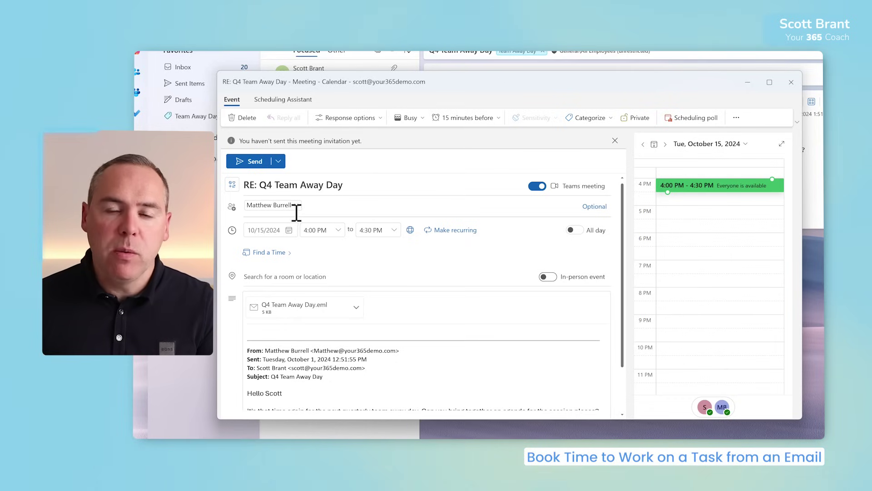
scroll(370, 320, "down", 1)
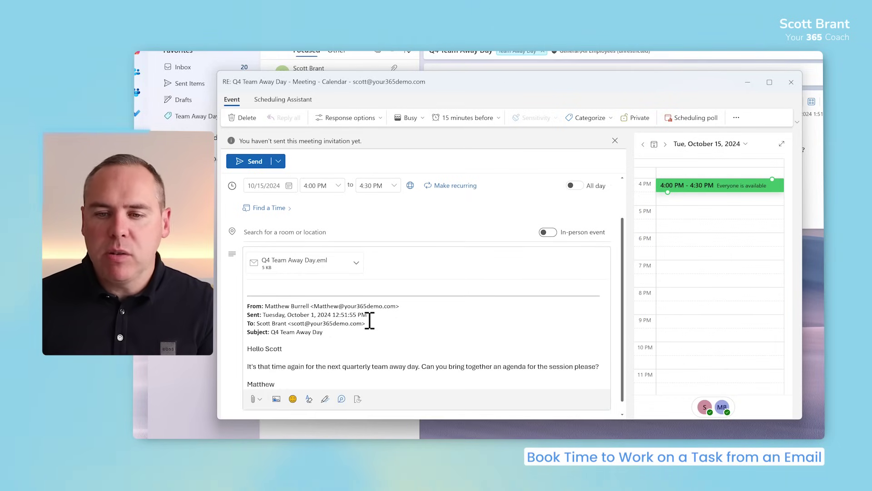
scroll(370, 320, "up", 2)
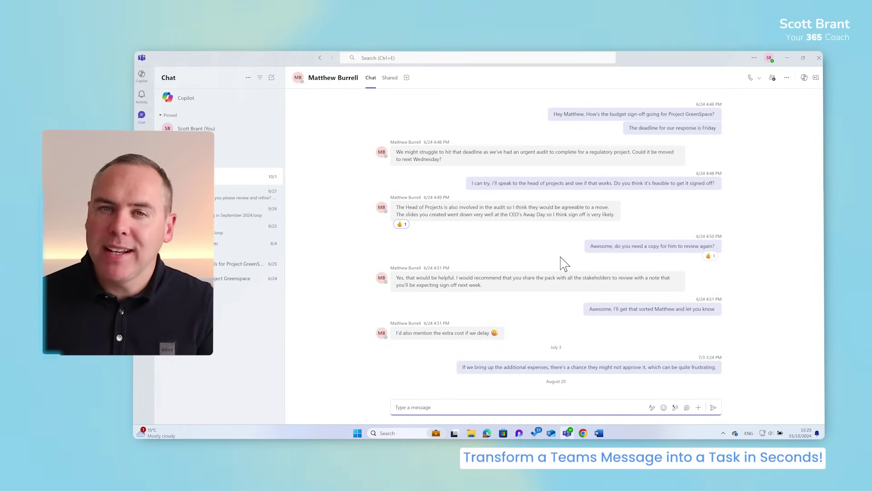
Create a Planner task from the 'Yes, that would be helpful' reply, placed in Private Tasks
mouse_move(566, 273)
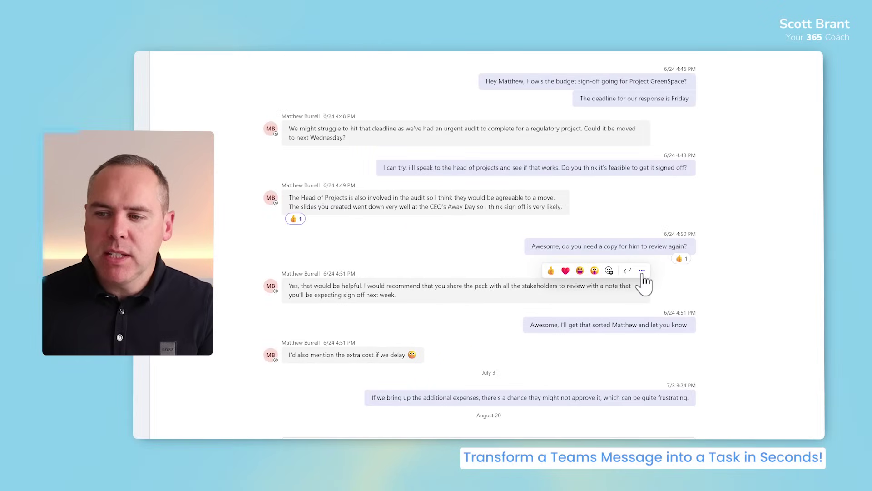
left_click(642, 272)
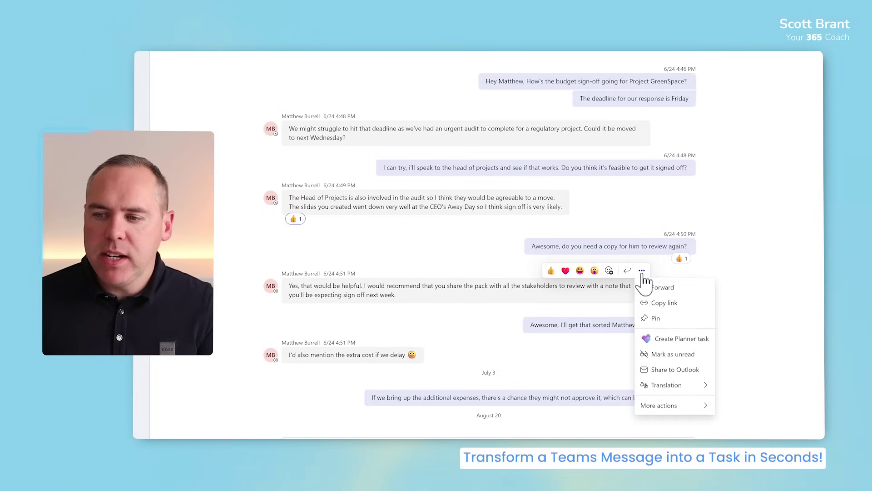
left_click(666, 344)
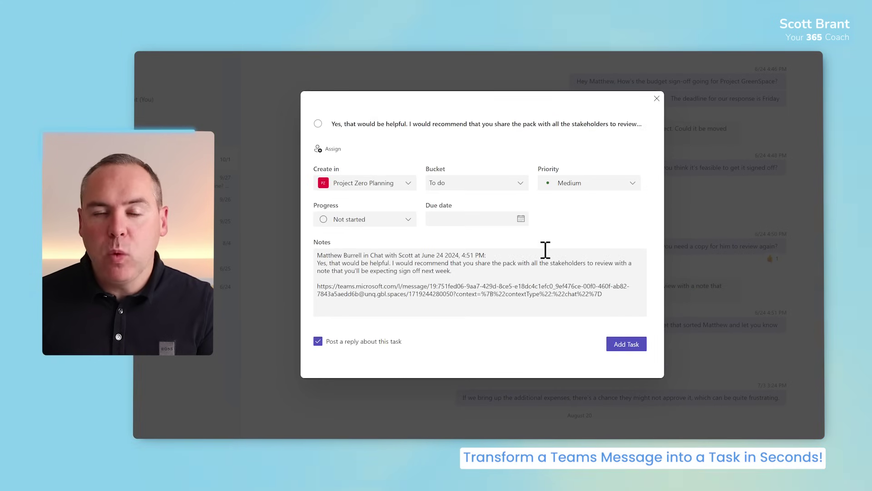
left_click(403, 186)
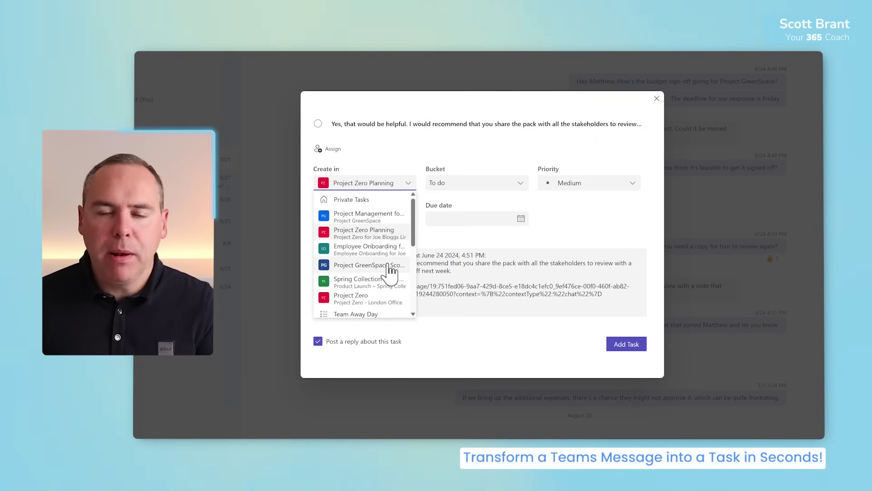
scroll(390, 270, "down", 5)
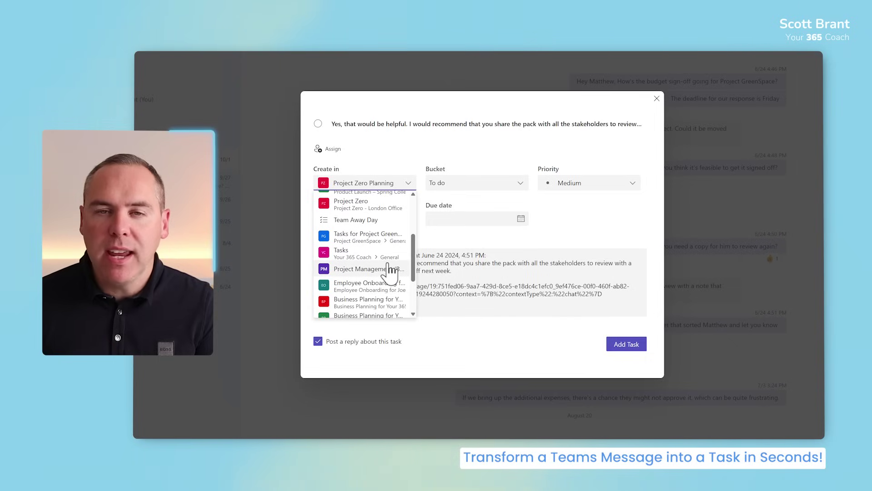
scroll(390, 272, "up", 5)
left_click(368, 200)
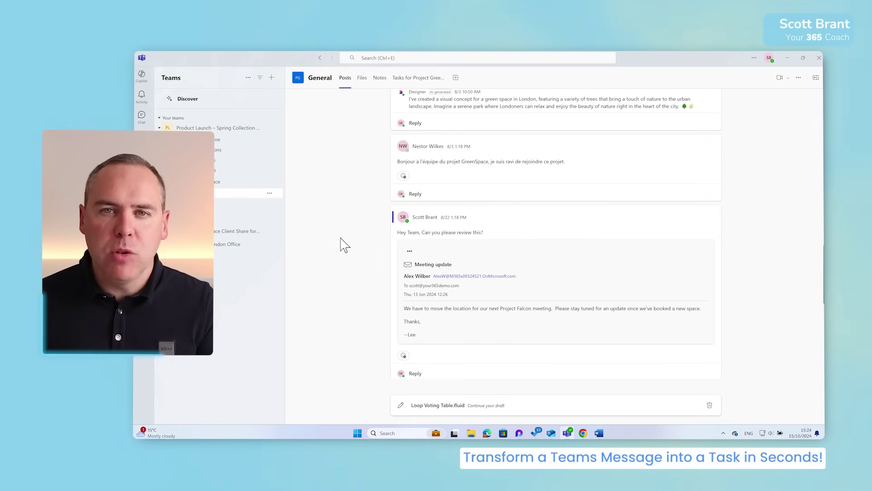
Start creating a task from the forwarded email post in the channel
mouse_move(566, 237)
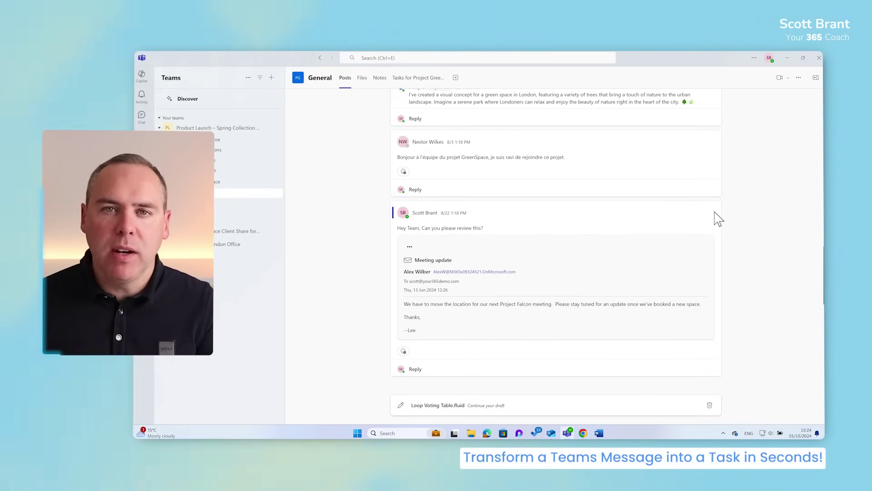
left_click(712, 211)
left_click(727, 289)
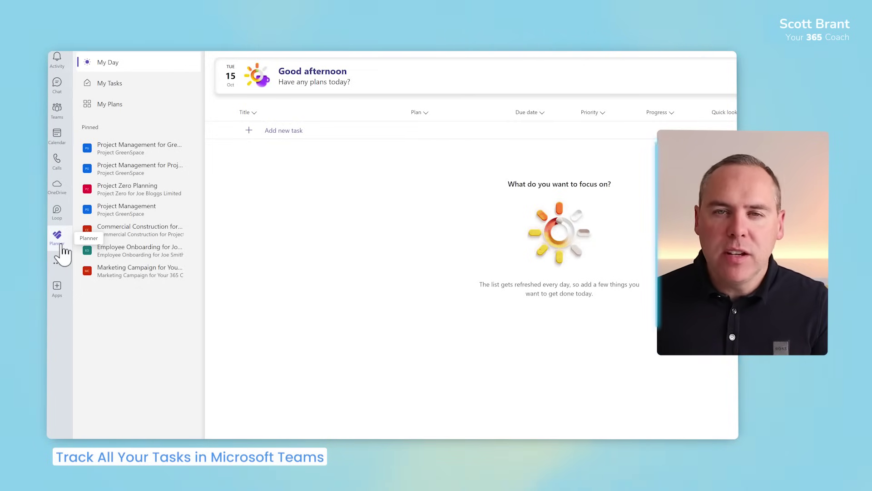
Add the Planner app in Teams and show My Tasks across private tasks and plans
left_click(62, 264)
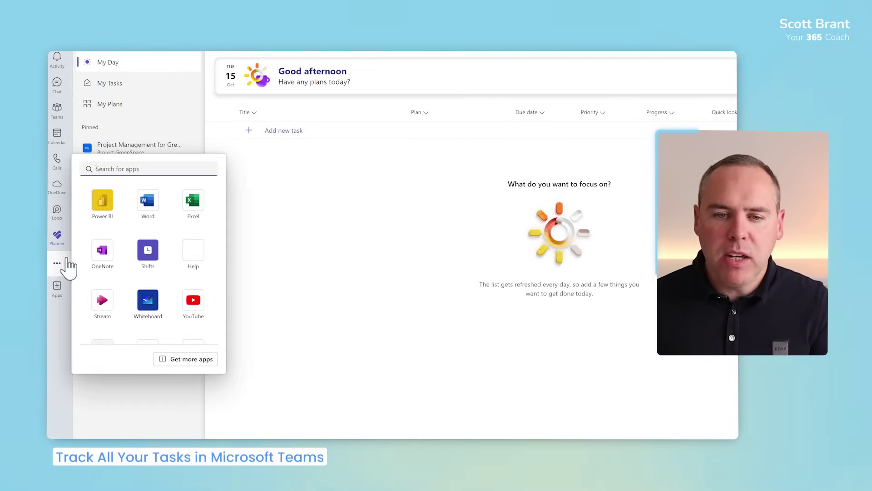
type("Planner")
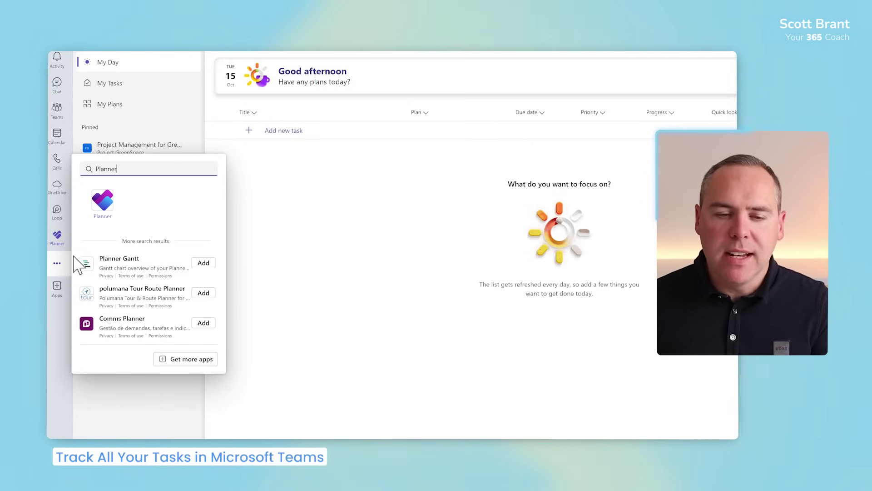
left_click(110, 213)
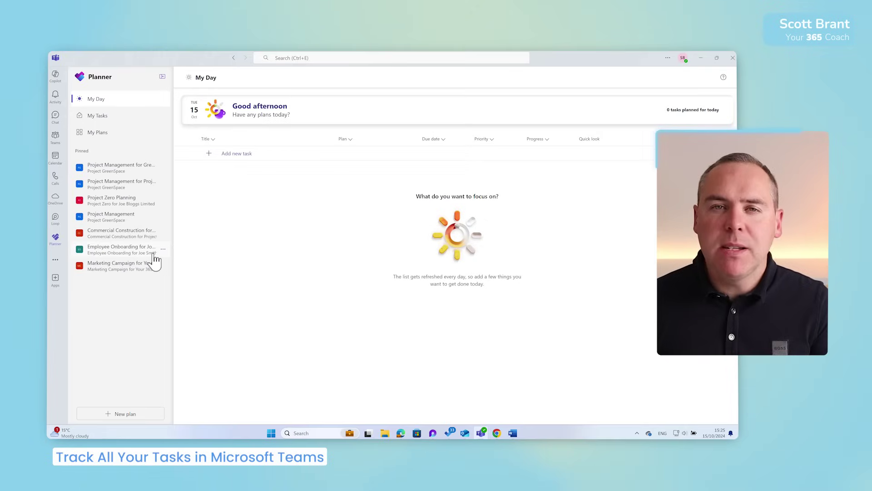
left_click(140, 120)
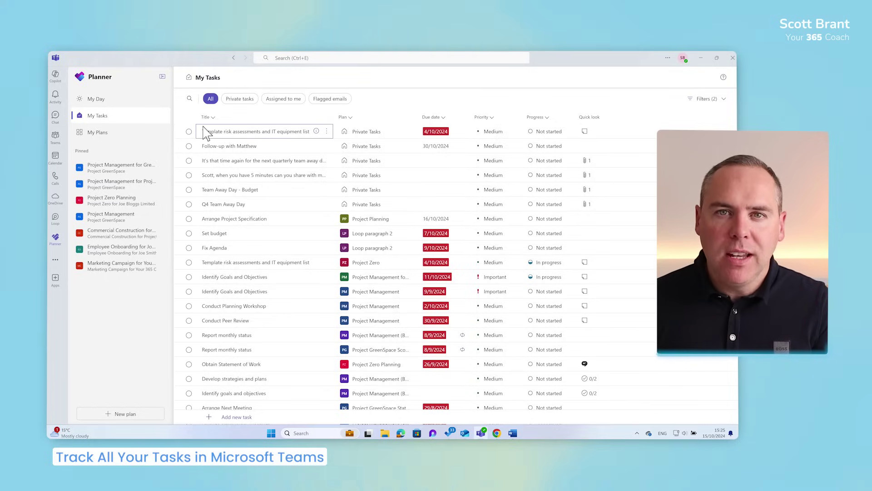
Filter to Private tasks, visit the Project Management for GreenSpace plan, then list My Plans
left_click(238, 99)
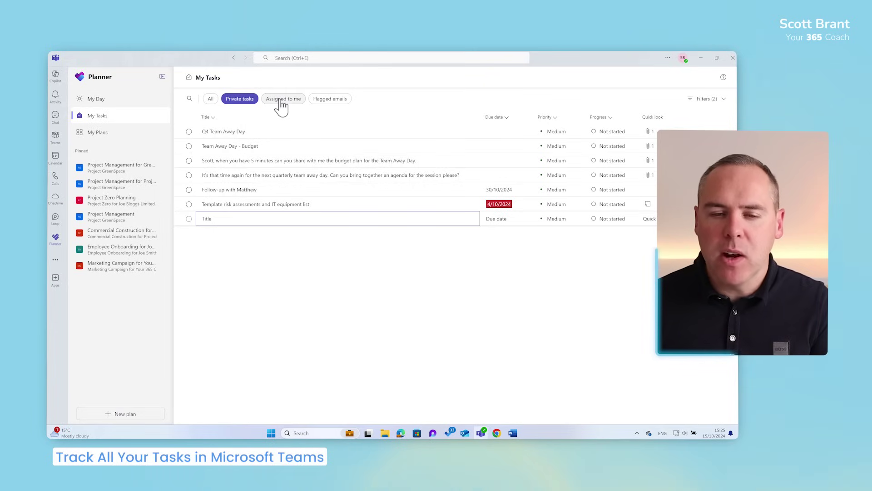
left_click(132, 173)
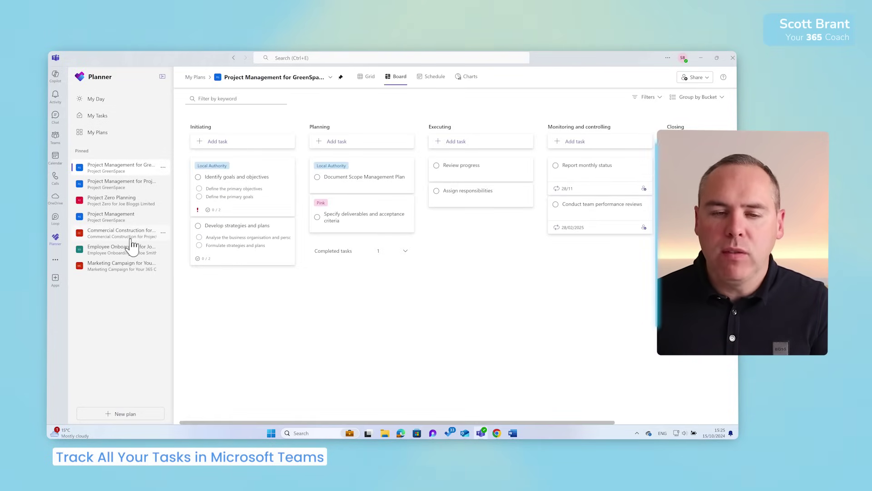
left_click(110, 139)
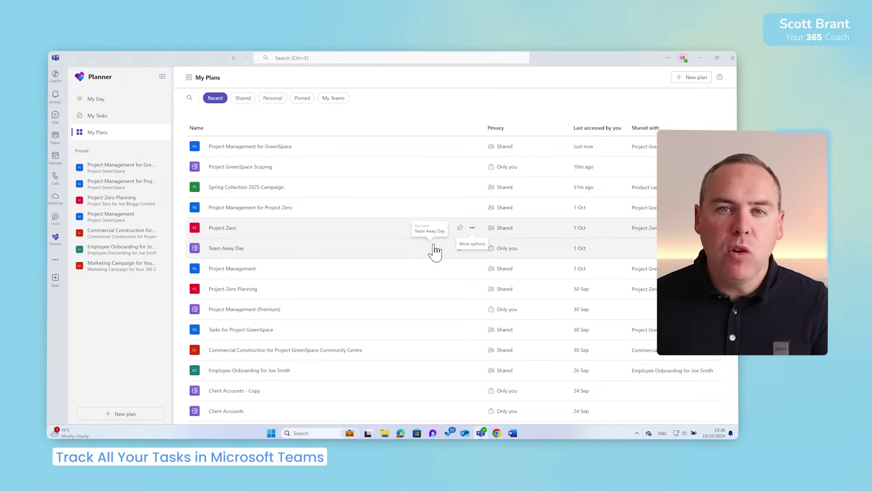
Pin the Project Zero plan and open its board from the Pinned list
left_click(460, 227)
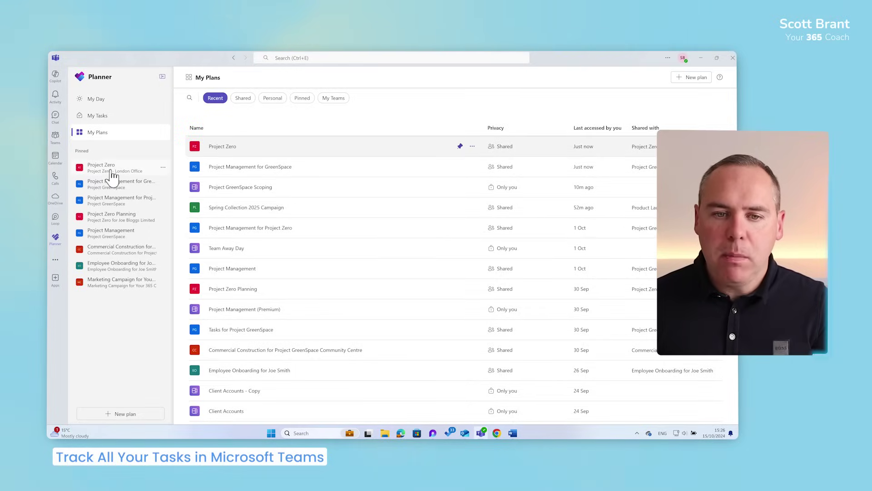
left_click(111, 175)
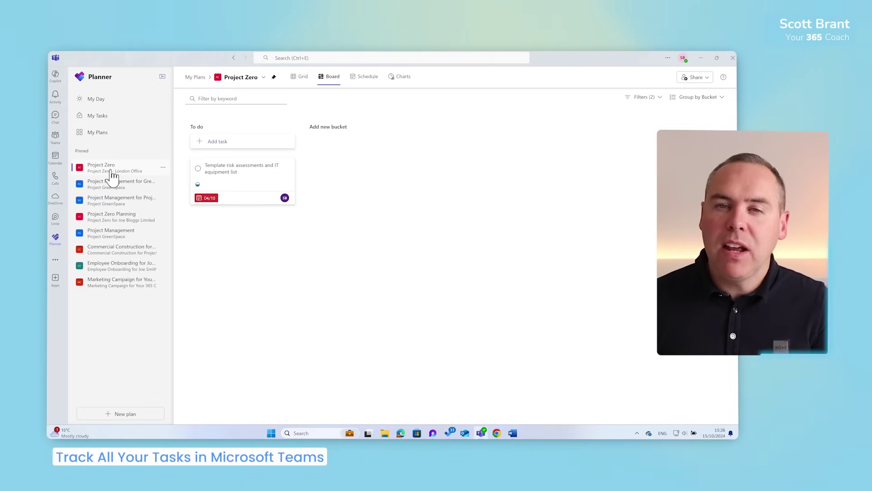